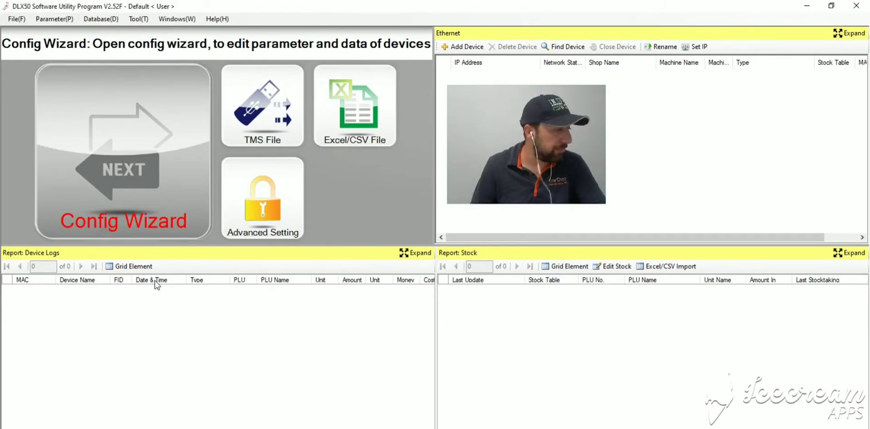
Start a first configuration with Label Print mode and 60mm × 40mm labels, advancing to Operation Mode.
click(113, 176)
drag(539, 104, 780, 104)
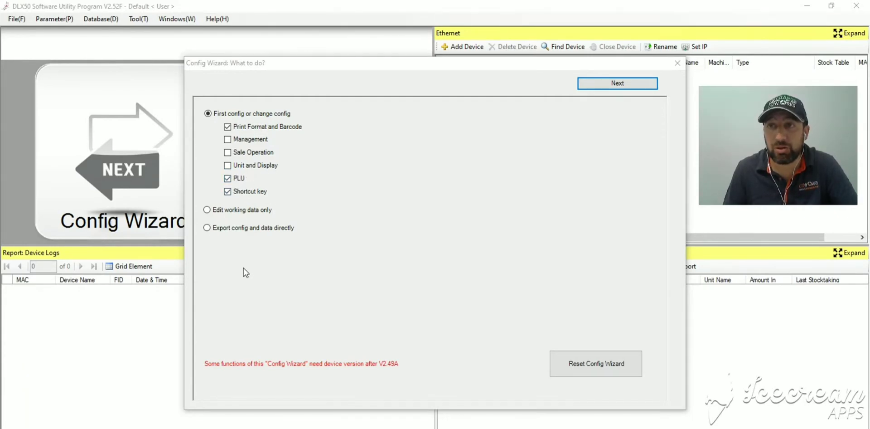
click(608, 83)
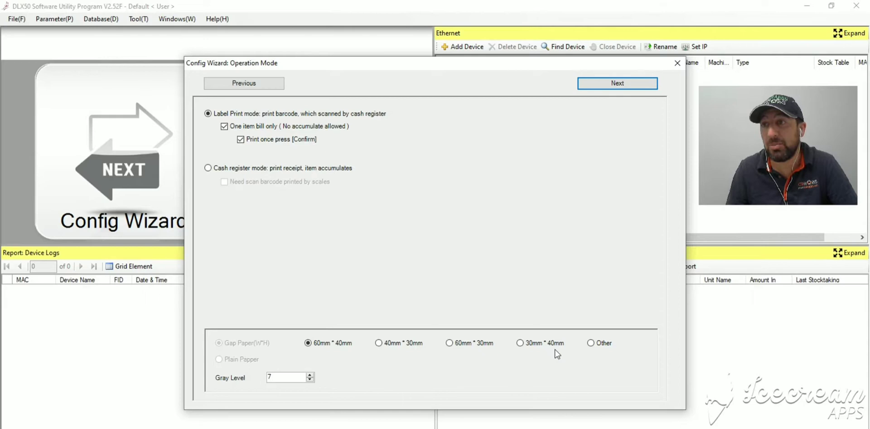
Unlock the item label format and enter 'CSI Works' as the global Store Name text.
click(611, 87)
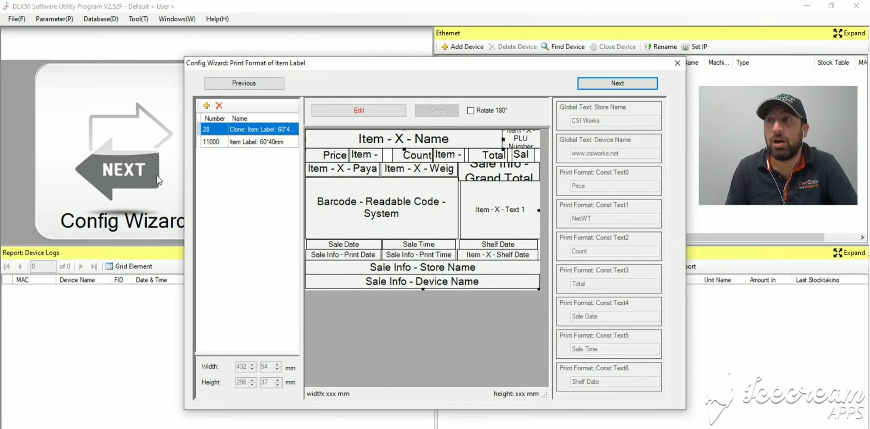
click(363, 114)
key(Tab)
text(CS)
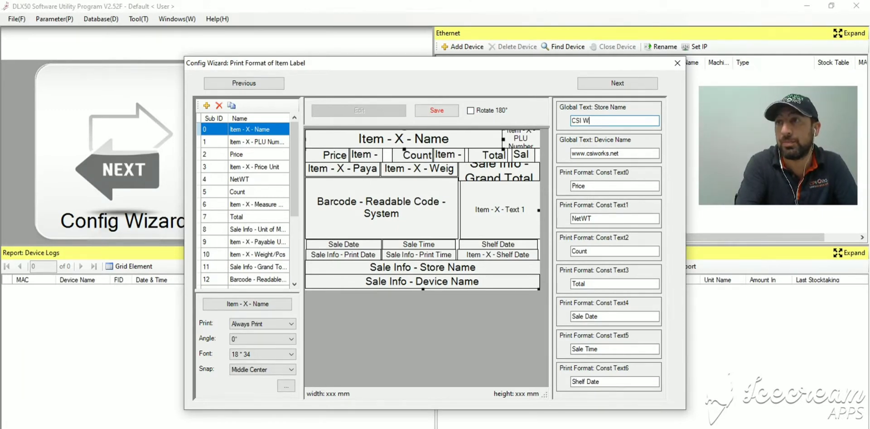
text(I Works)
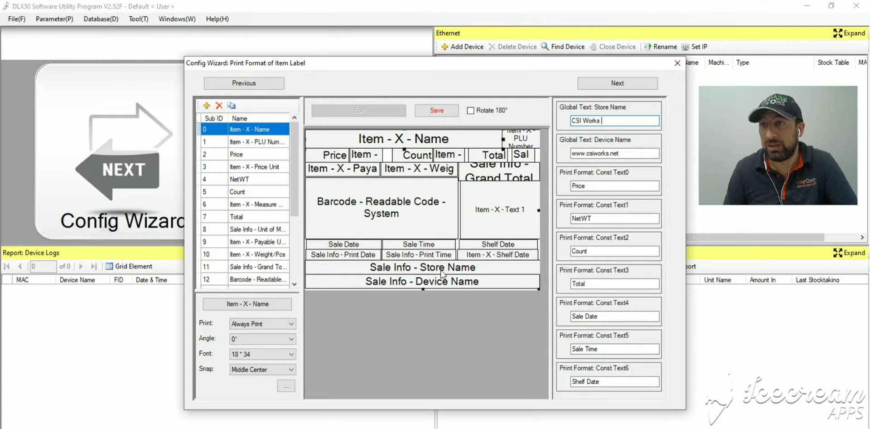
click(442, 272)
drag(621, 154, 534, 156)
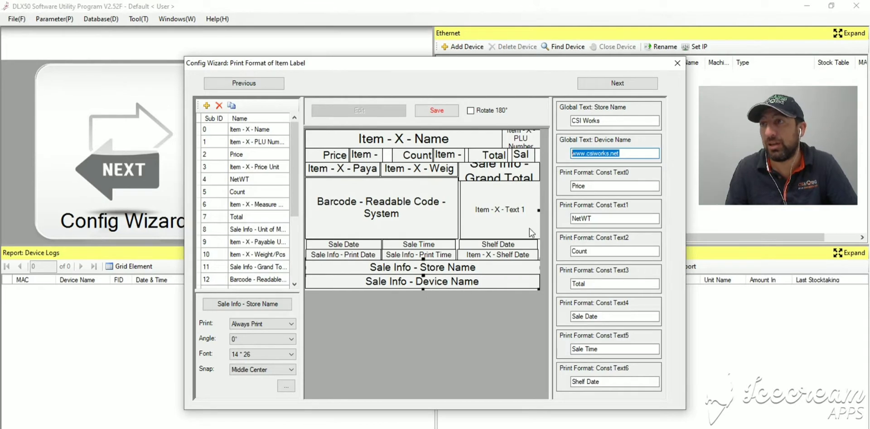
Keep the 2+5+5+1 EAN13 barcode layout, change the flag from 20 to 2, and proceed.
click(605, 84)
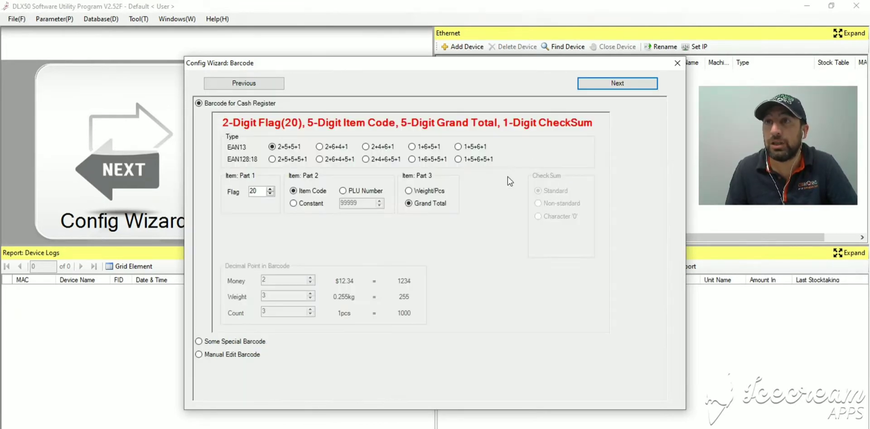
click(280, 152)
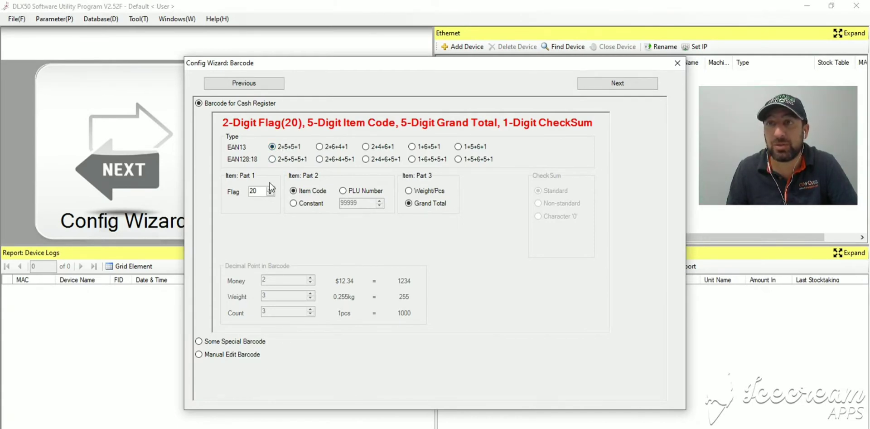
double_click(260, 192)
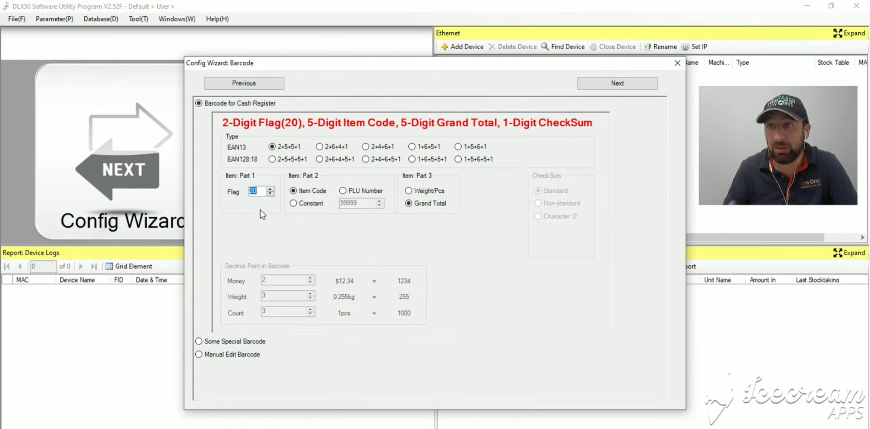
text(2)
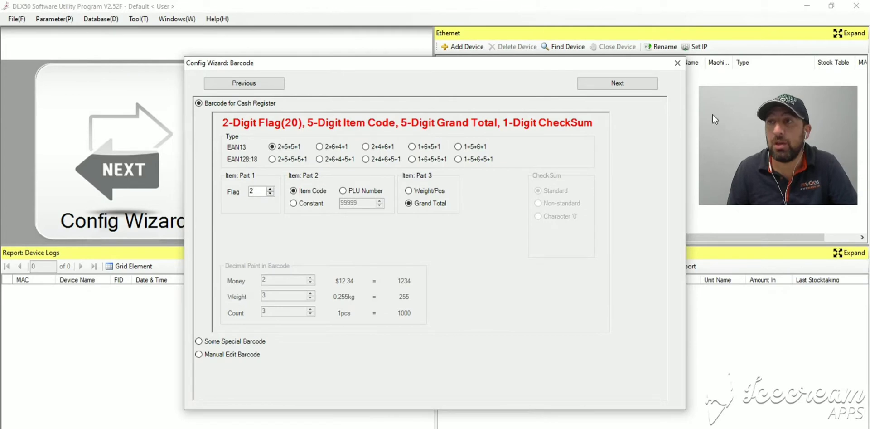
click(605, 84)
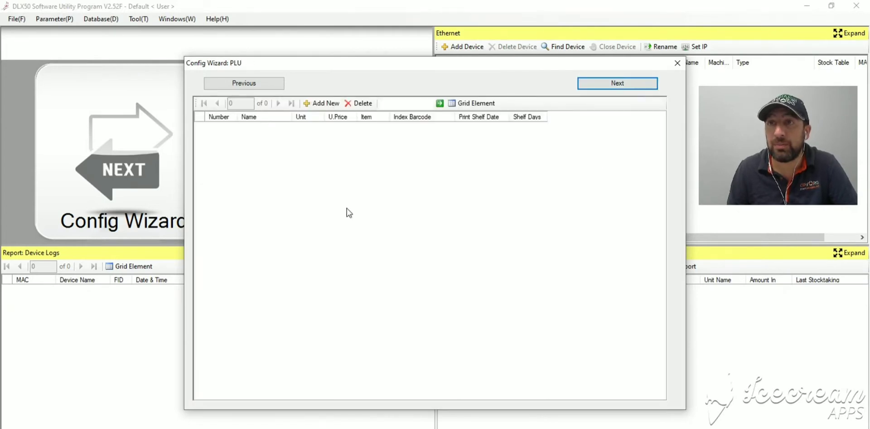
Add five new empty rows to the PLU list.
click(325, 106)
click(325, 105)
click(326, 106)
click(326, 105)
click(325, 105)
click(317, 128)
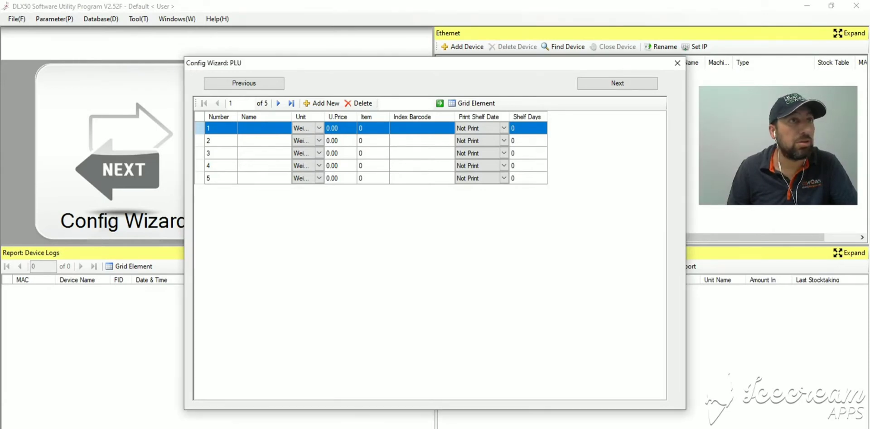
Fill the first PLU row as Baby Ribs, unit lb, price 7.99.
click(266, 129)
text(Baby)
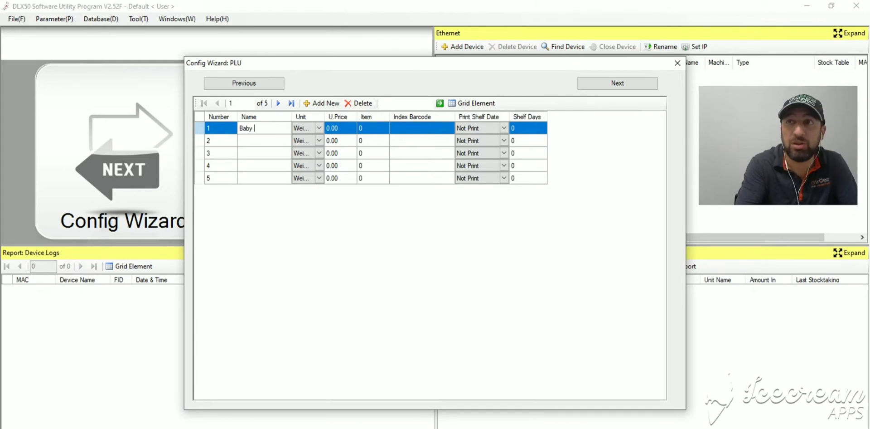
text( r)
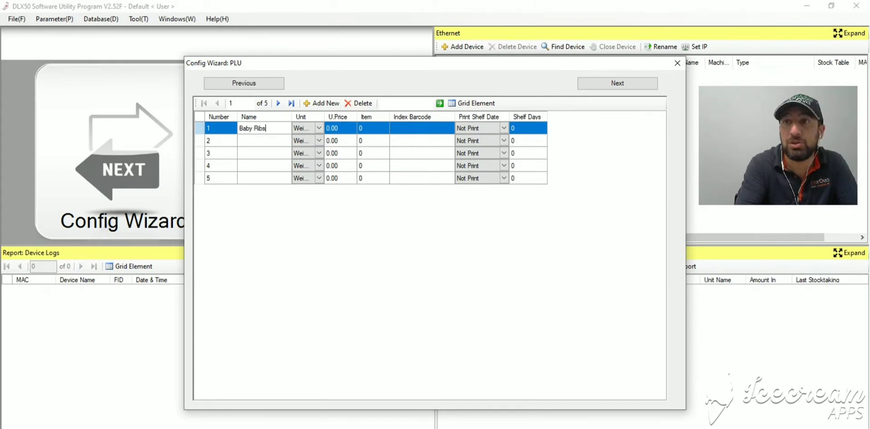
key(Tab)
text(lb)
key(Tab)
text(7)
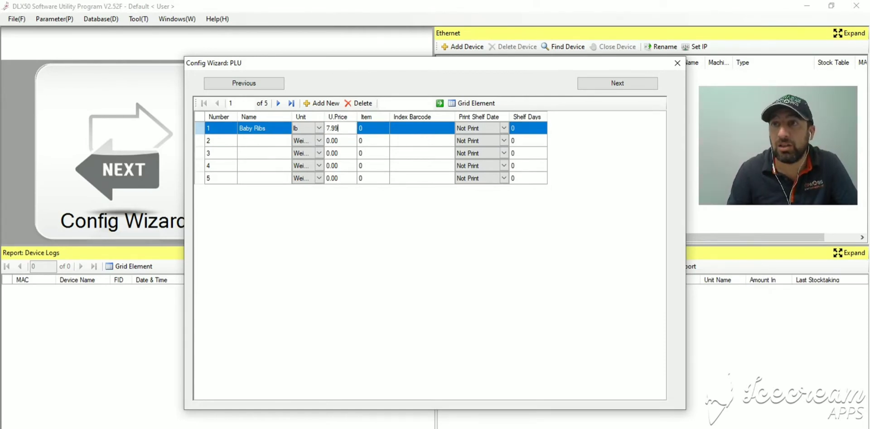
text(.99)
click(265, 141)
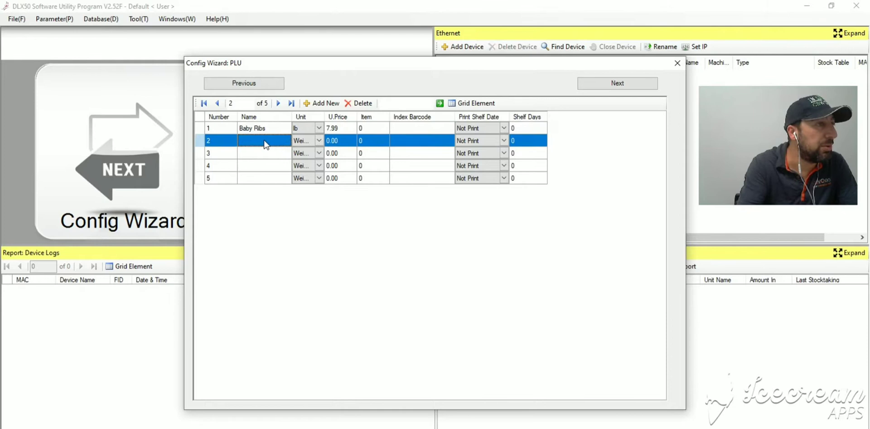
Enter Beef Cheek at 4.99 per lb, then give the third row unit lb and name 'Chop…'.
text(Beef Cheek)
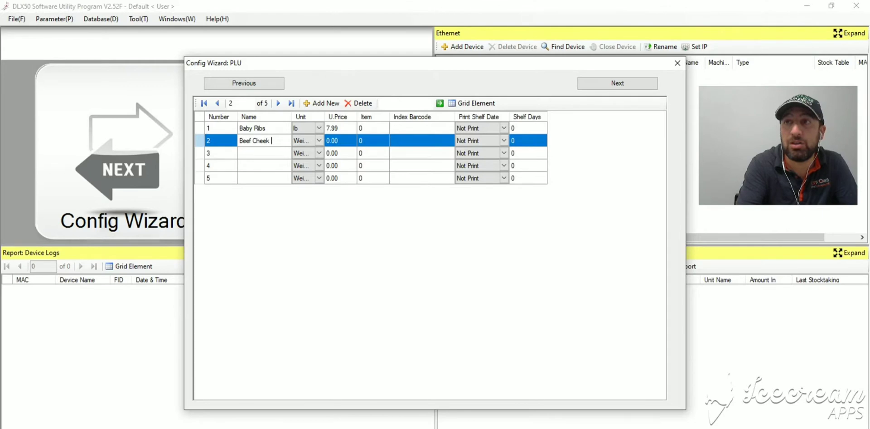
key(Tab)
key(l)
key(Tab)
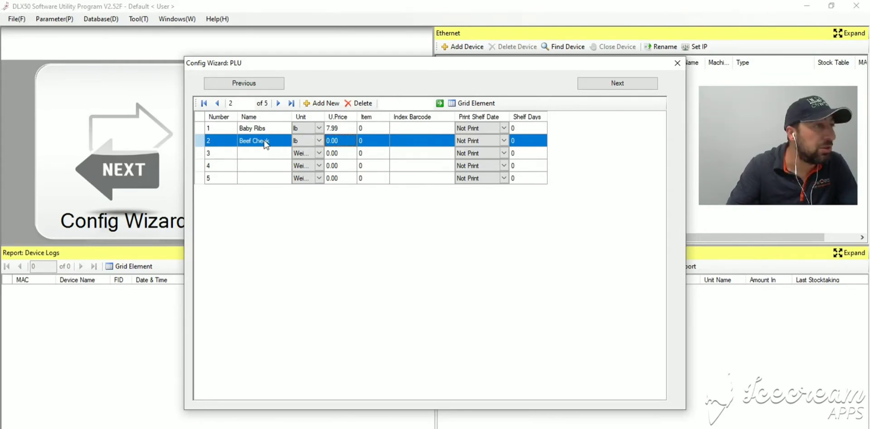
text(4.99)
key(Return)
key(l)
key(shift+Tab)
text(Chop)
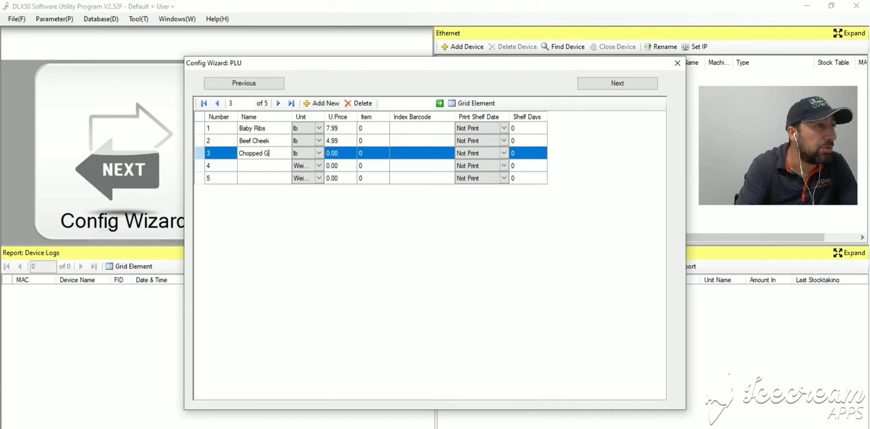
Price Chopped Goat at 5.99 and add Chicken Wing with unit pcs at 2.99.
key(Tab)
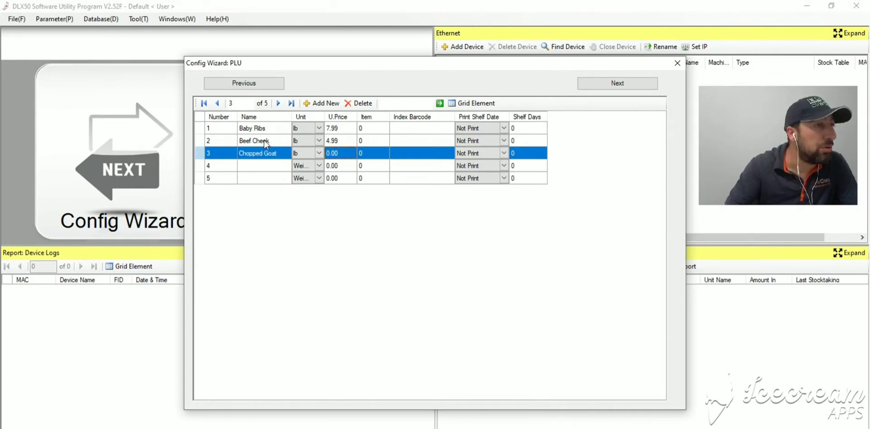
text(5.99)
key(Return)
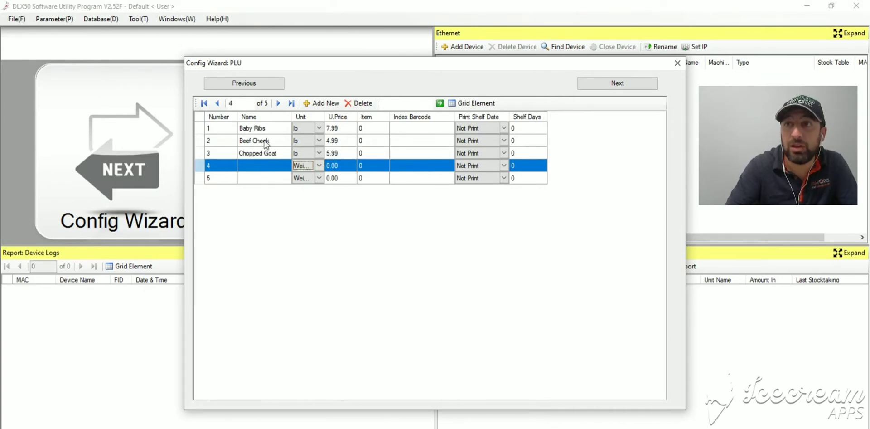
text(Chic)
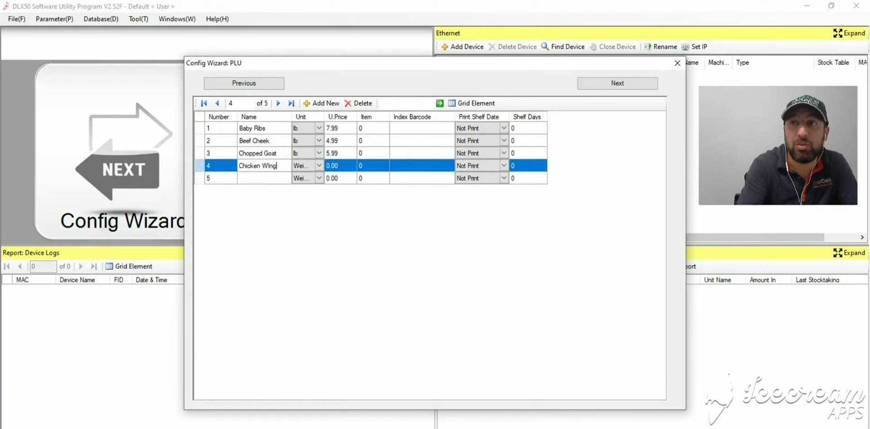
text(ken Wing)
key(Tab)
key(Down)
key(Tab)
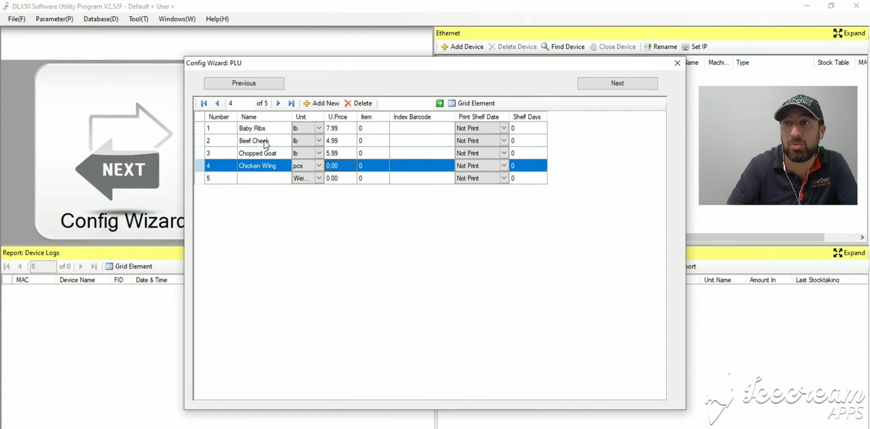
text(2.99)
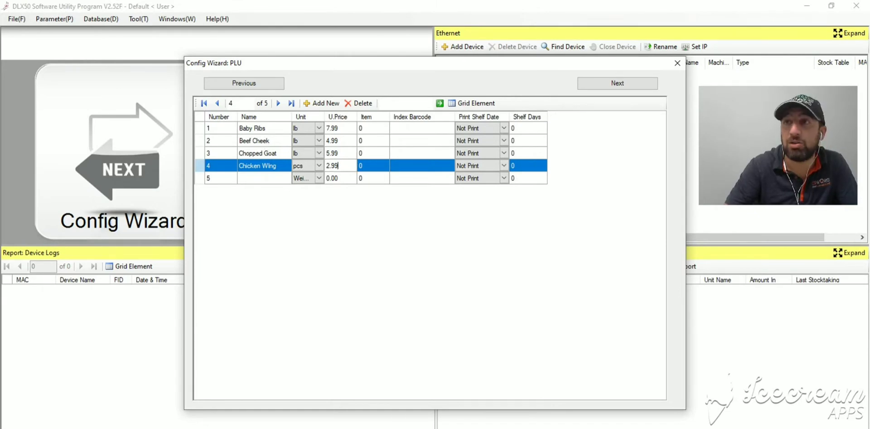
key(Return)
Remove the empty fifth row and number the four items 1, 2, 3 and 4.
key(Escape)
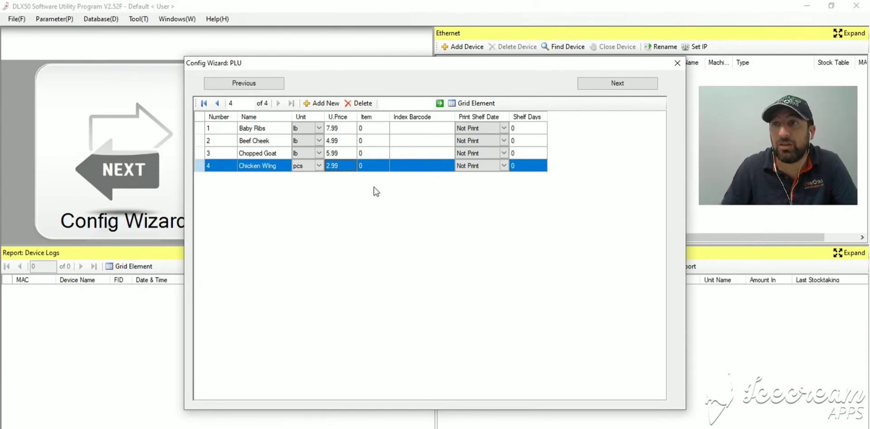
click(371, 127)
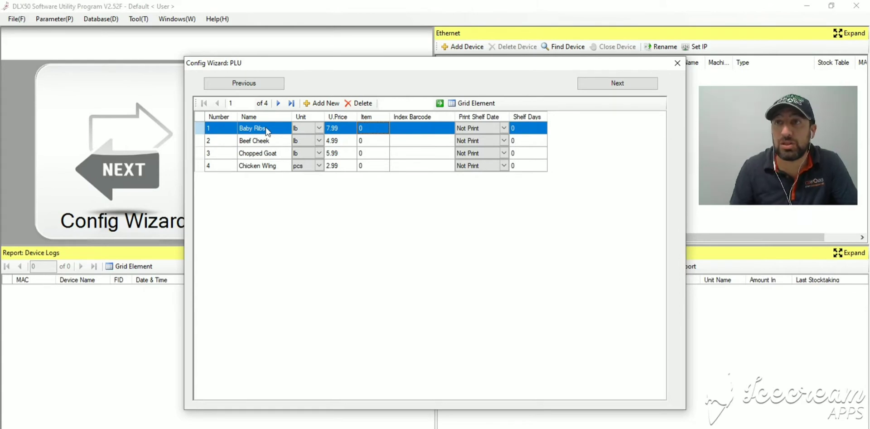
click(383, 127)
text(1)
key(Return)
text(2)
key(Return)
text(3)
key(Return)
text(4)
click(421, 129)
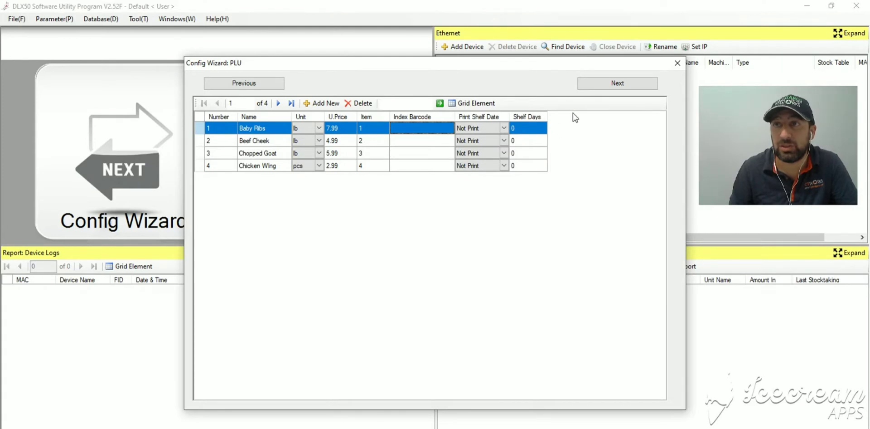
Move past the PLU and shortcut key pages and choose TMS File export.
click(618, 87)
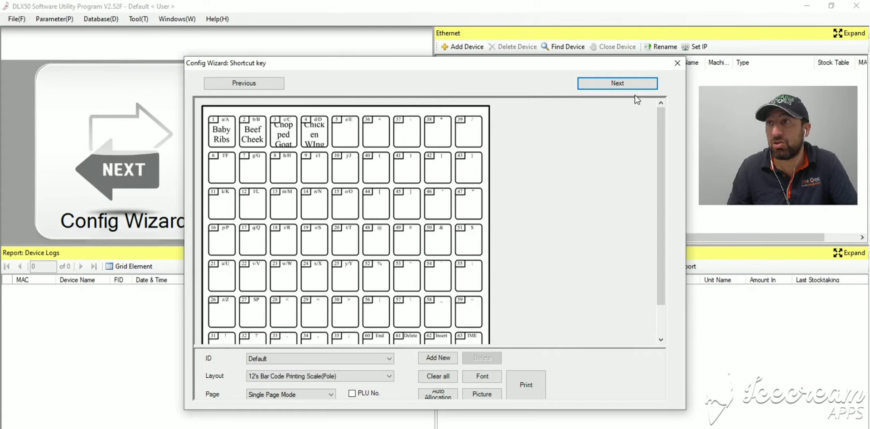
click(611, 80)
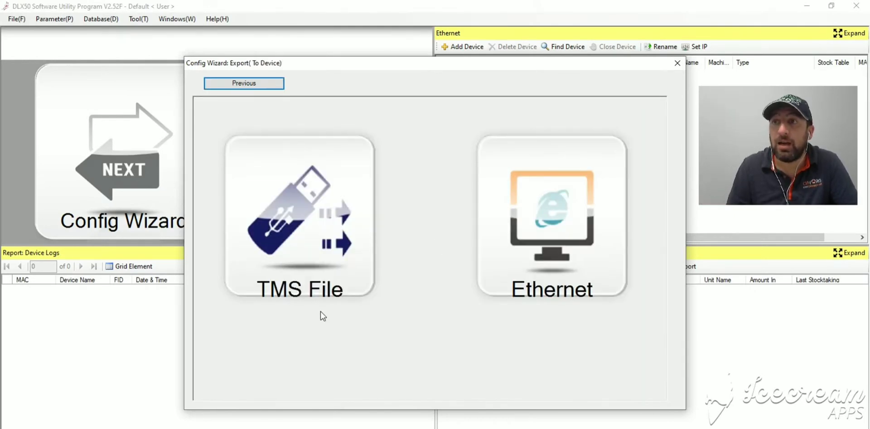
click(312, 253)
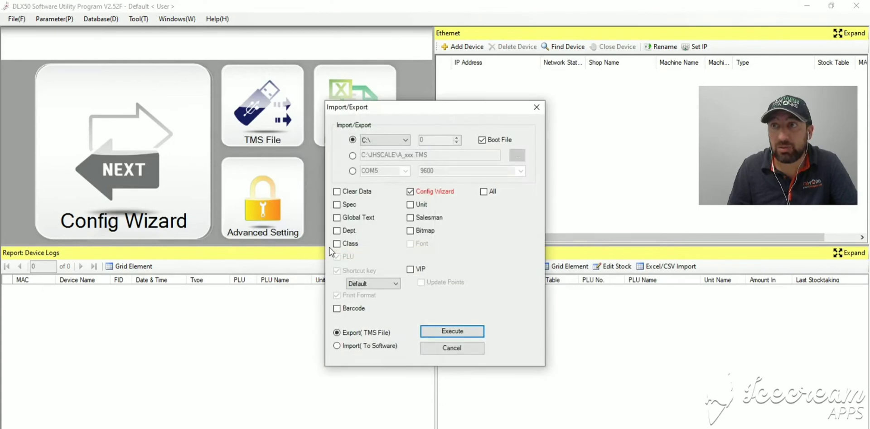
Export to the file path C:\JHSCALE\A_150.TMS and confirm the Operation Success message.
click(353, 155)
click(403, 155)
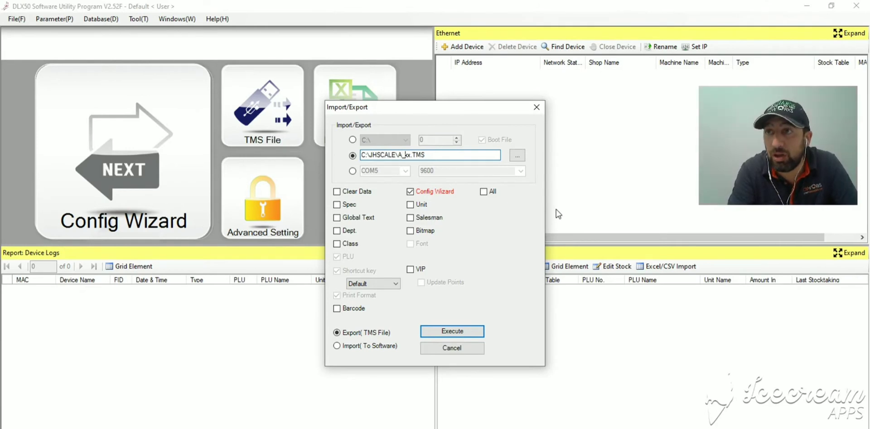
key(BackSpace)
key(BackSpace)
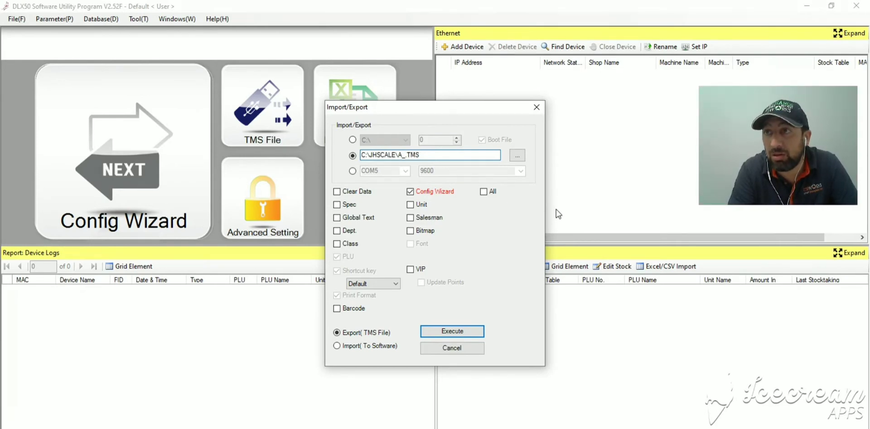
text(150)
click(517, 154)
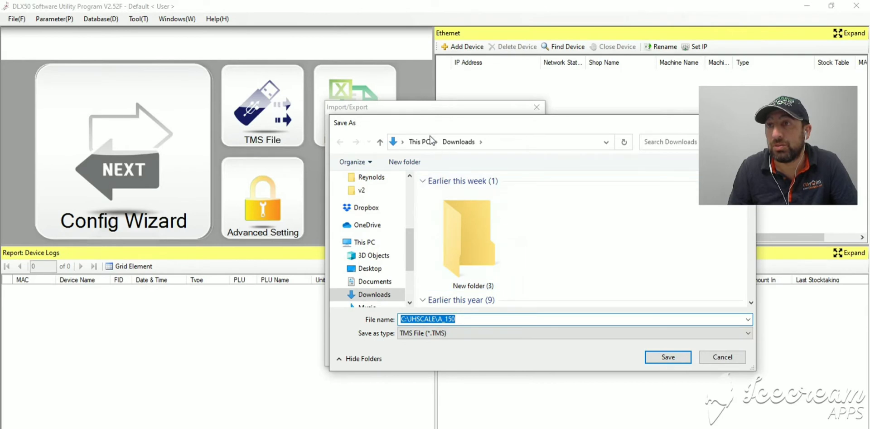
click(505, 142)
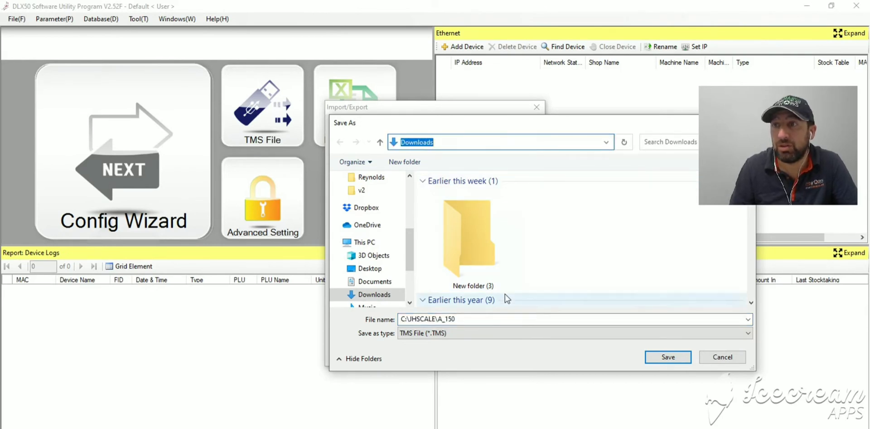
click(715, 358)
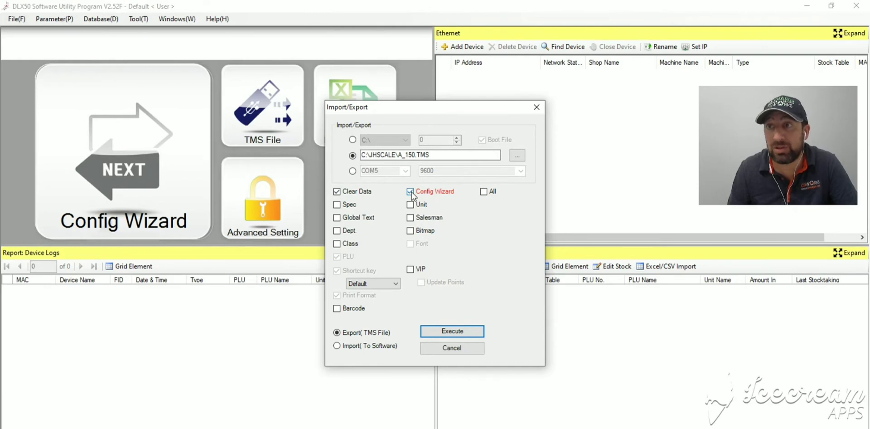
click(452, 336)
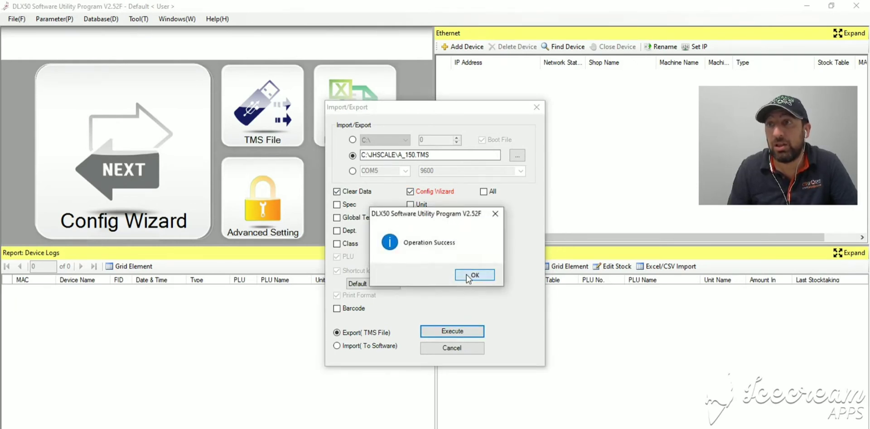
click(466, 273)
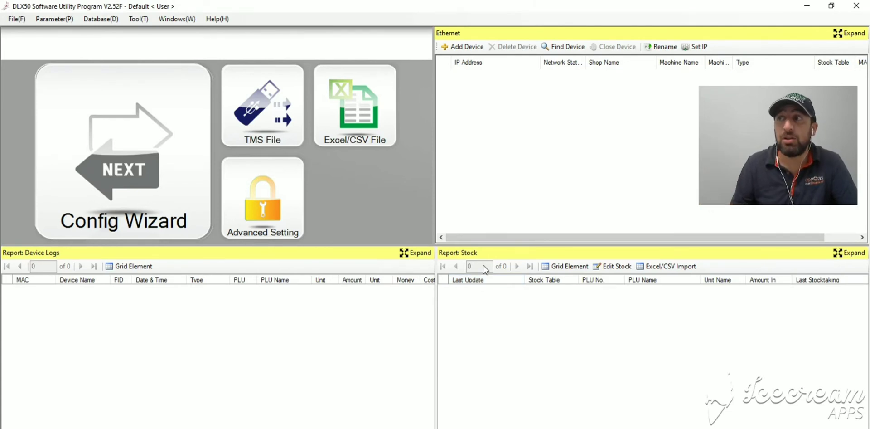
click(271, 132)
click(352, 156)
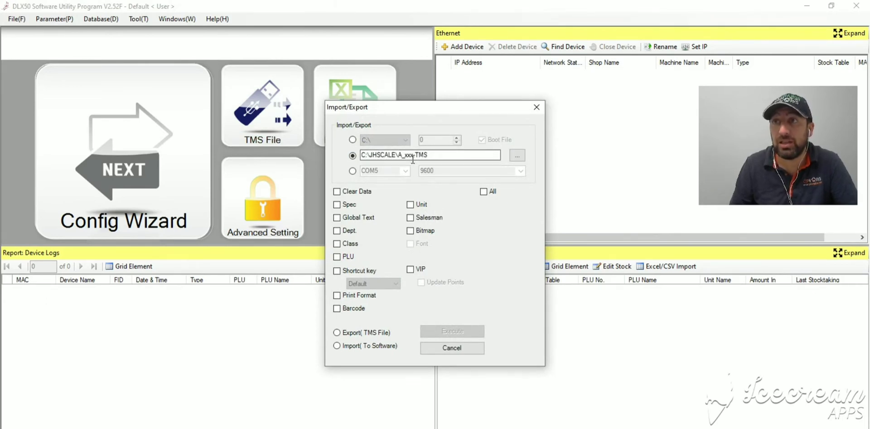
click(452, 348)
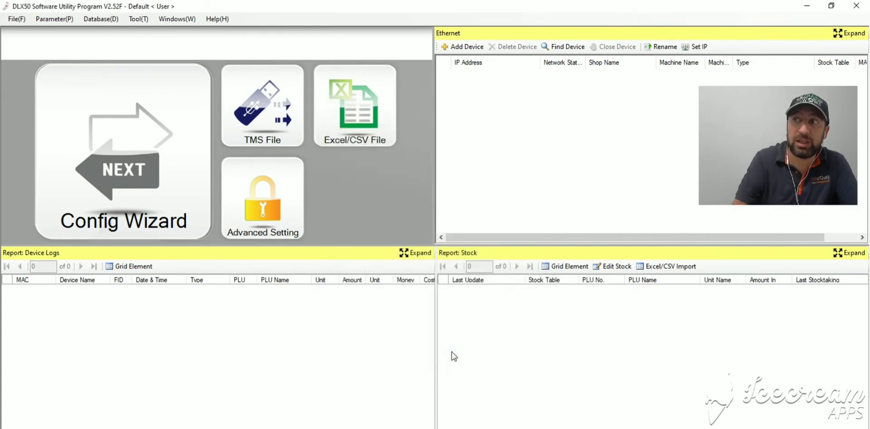